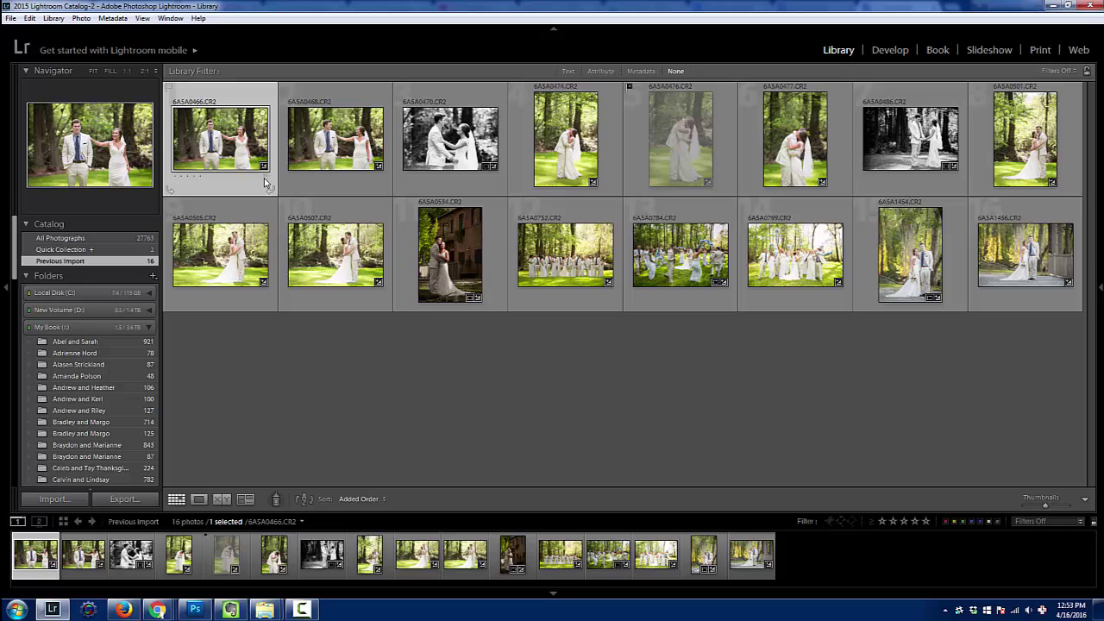
# Select all 16 wedding photos in the Library grid with Ctrl+A
pyautogui.hotkey('ctrl', 'a')
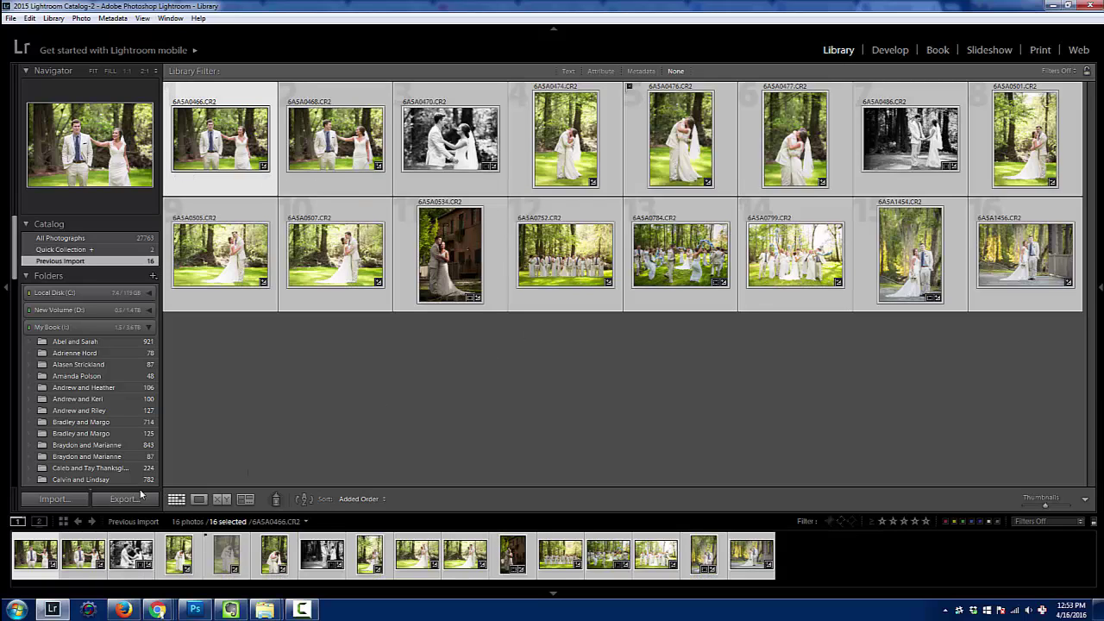
# Start an export of the selected photos into a 'Blog' subfolder
pyautogui.click(122, 500)
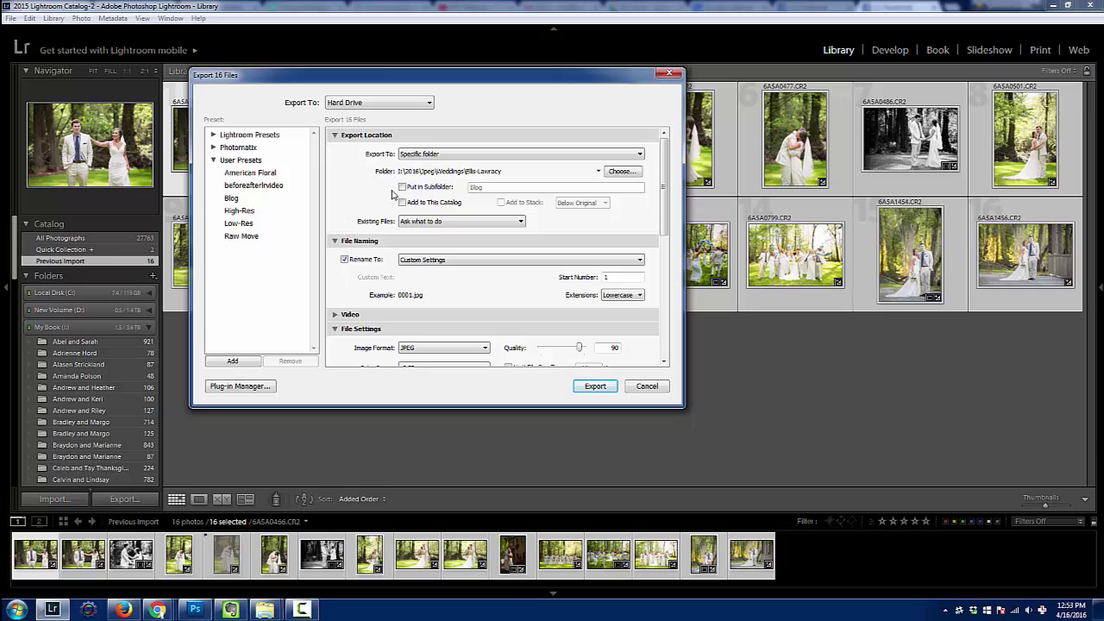
pyautogui.click(402, 187)
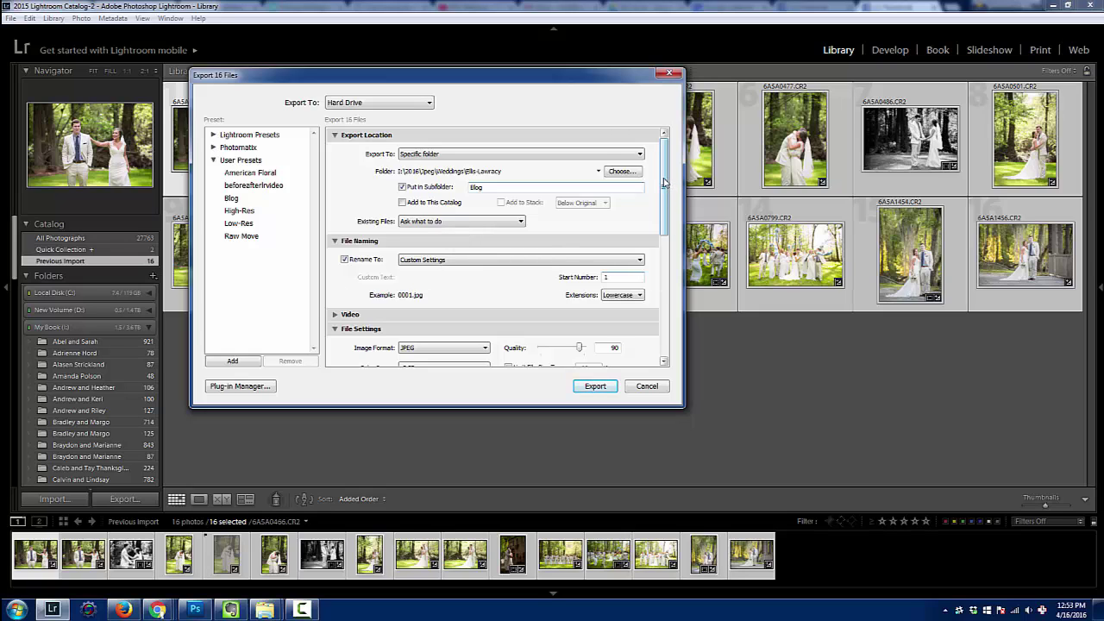
pyautogui.scroll(-2, 667, 197)
pyautogui.moveTo(666, 196); pyautogui.dragTo(665, 231)
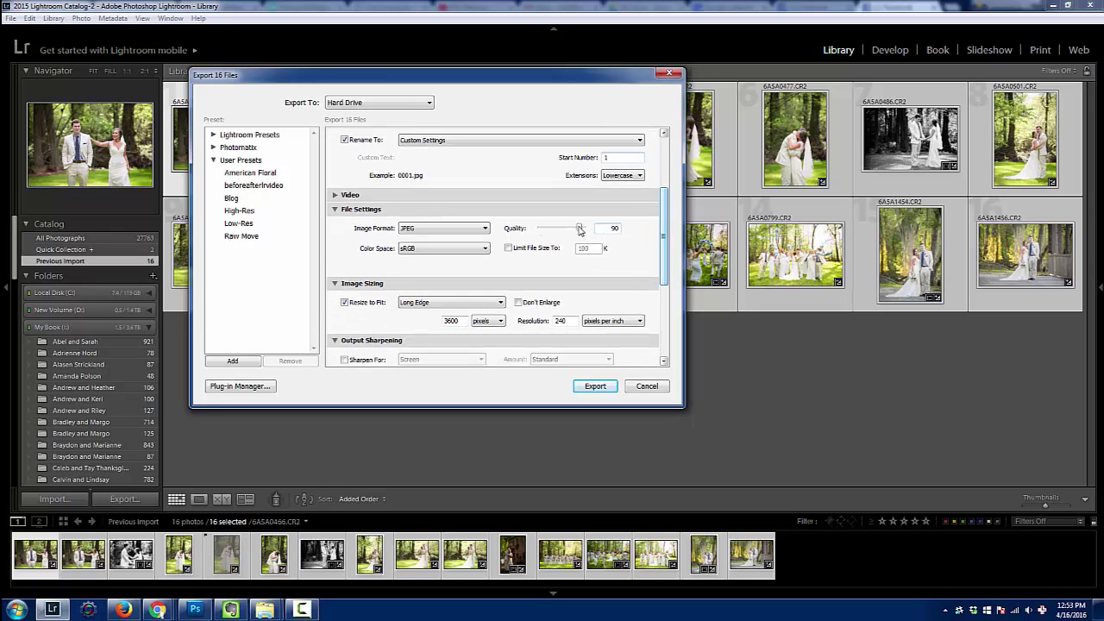
# Set JPEG quality 65, long edge 1500 pixels and resolution 72 ppi
pyautogui.moveTo(579, 229); pyautogui.dragTo(570, 231)
pyautogui.click(615, 229)
pyautogui.write('65')
pyautogui.click(451, 320)
pyautogui.write('1500')
pyautogui.click(562, 321)
pyautogui.write('72')
# Turn on output sharpening for screen
pyautogui.scroll(-5, 547, 338)
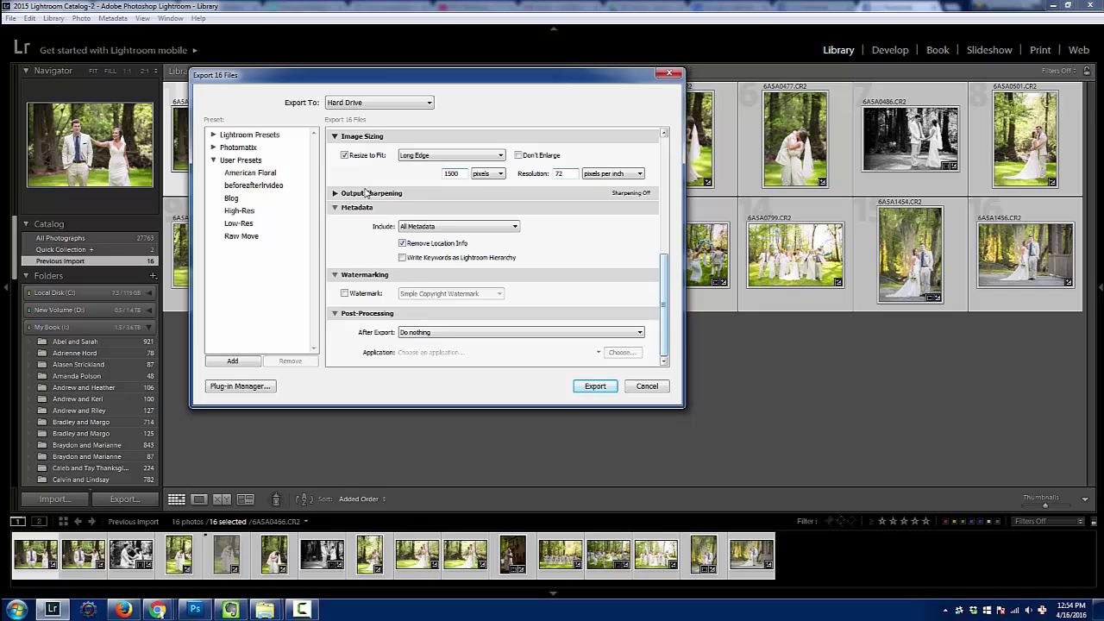
pyautogui.click(367, 194)
pyautogui.click(345, 212)
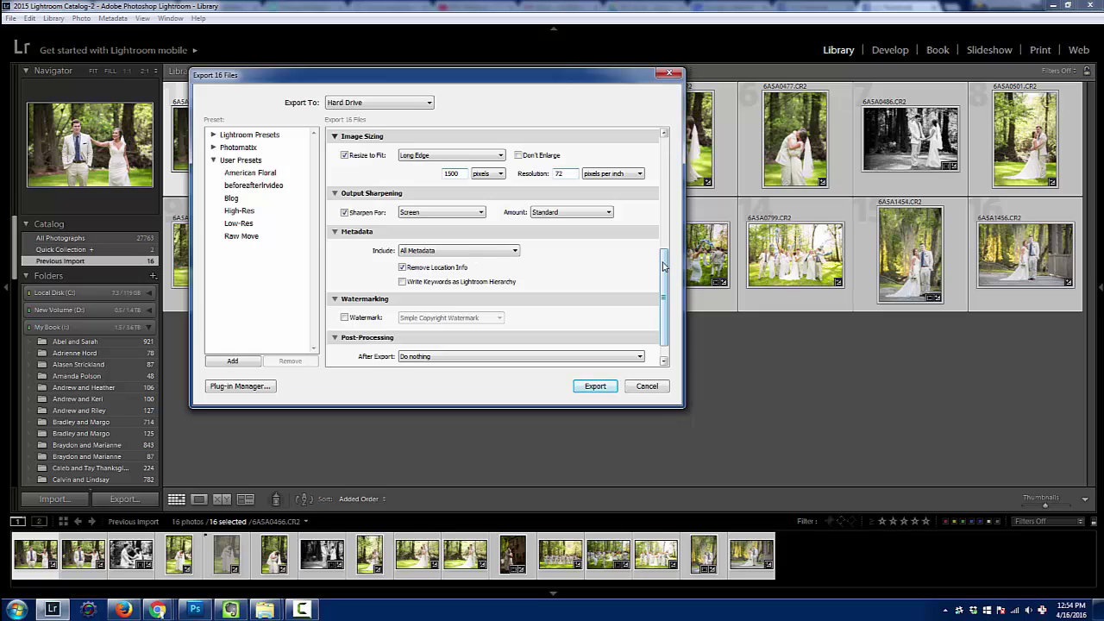
pyautogui.moveTo(664, 266); pyautogui.dragTo(668, 291)
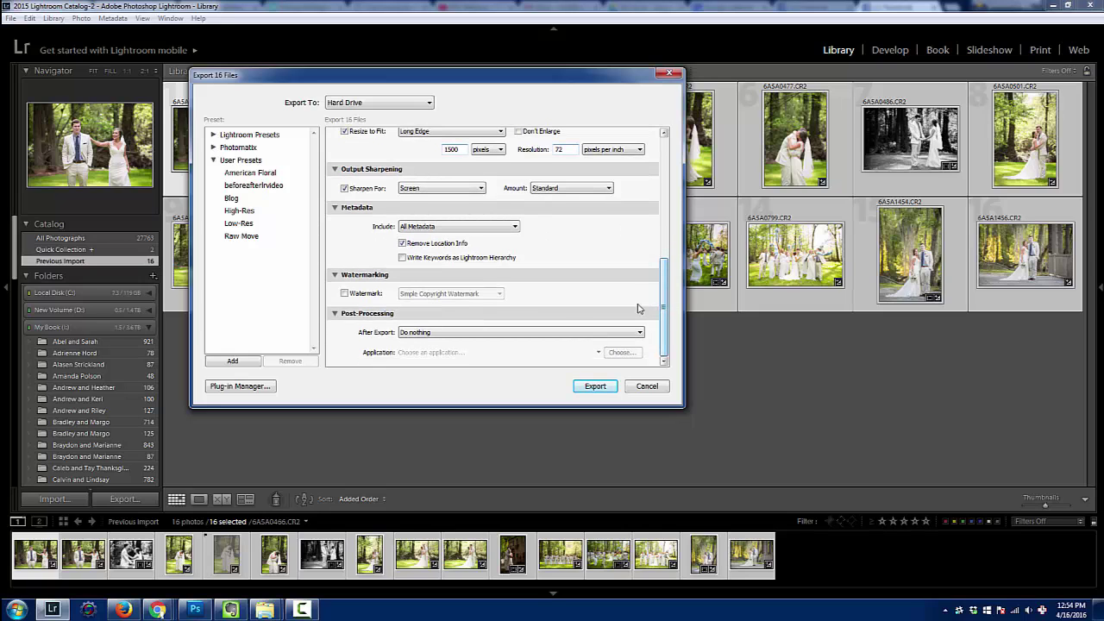
pyautogui.scroll(10, 543, 310)
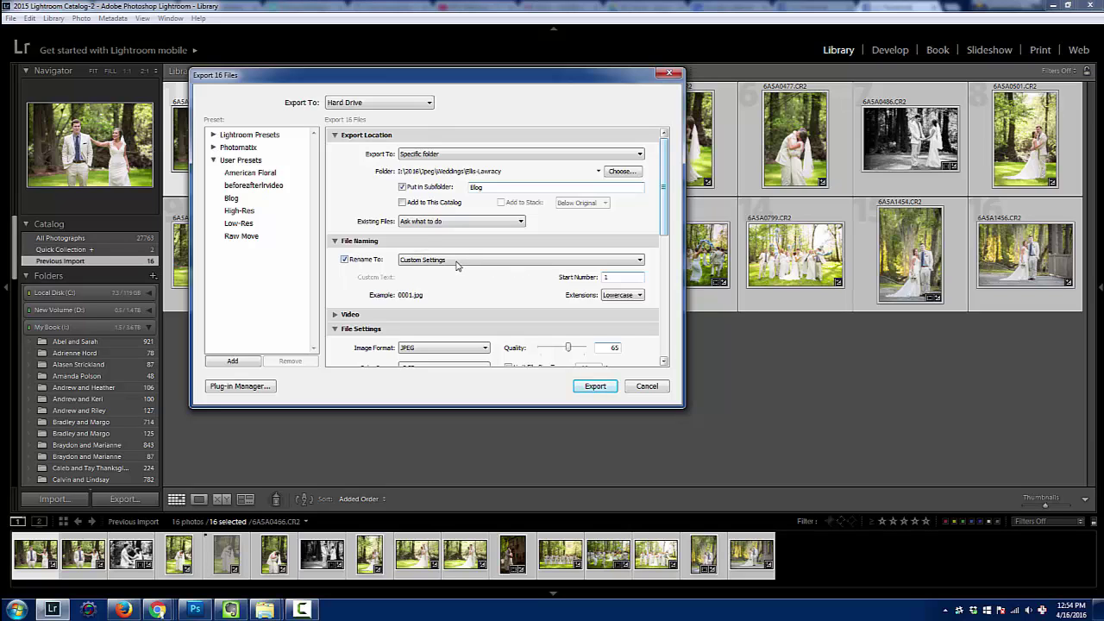
# Set the filename template to 'wedding-photos-adams-pond-ellis-' followed by a three-digit Sequence # (001)
pyautogui.click(435, 264)
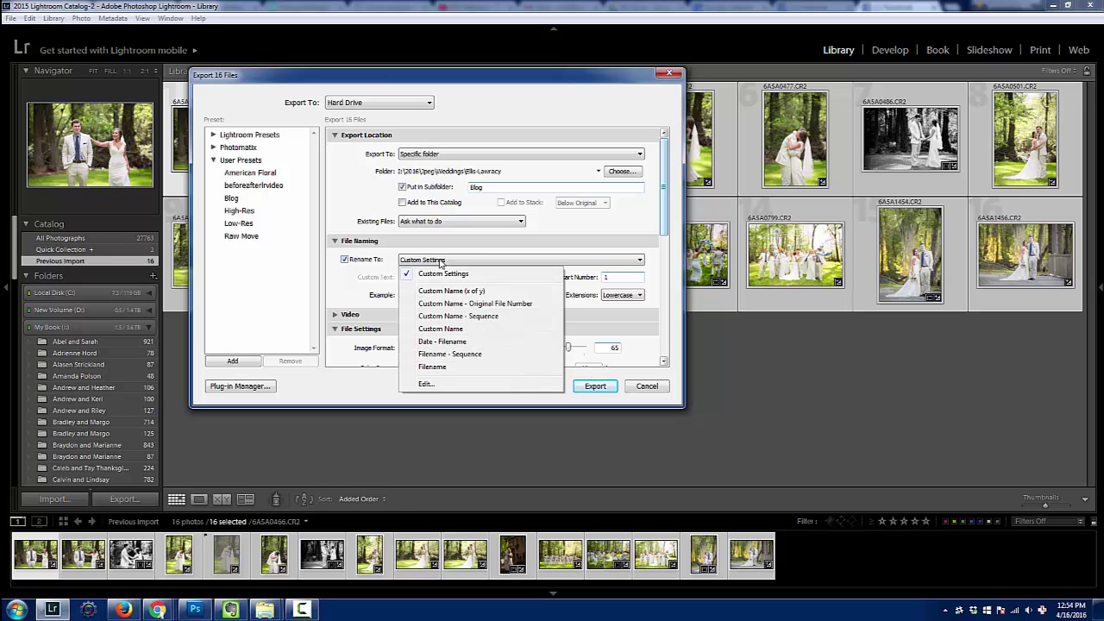
pyautogui.click(426, 383)
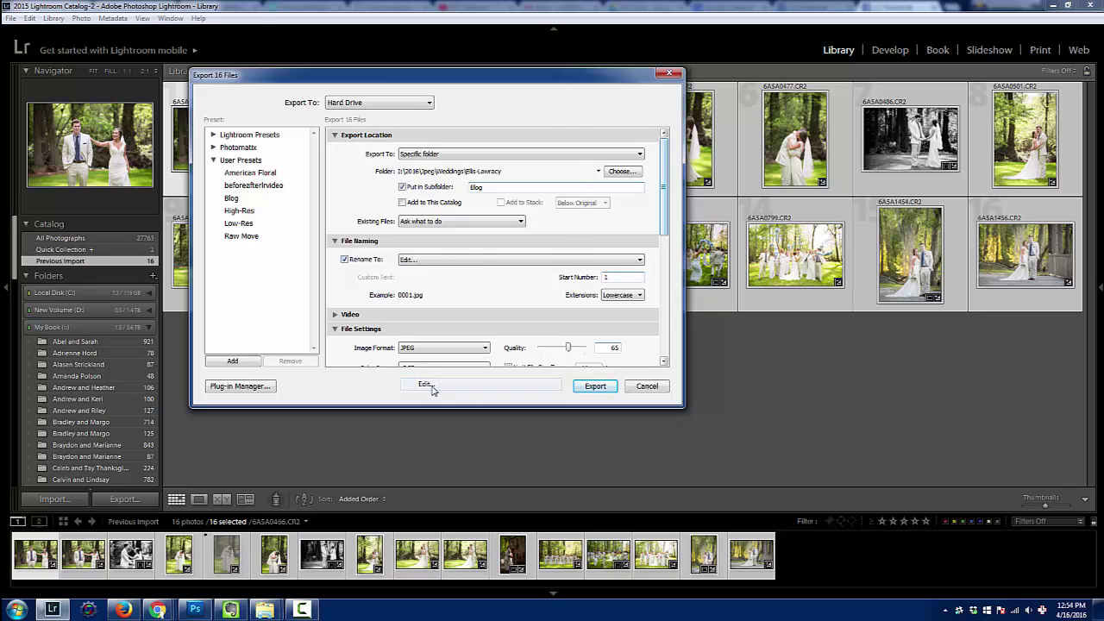
pyautogui.click(423, 160)
pyautogui.hotkey('ctrl', 'a')
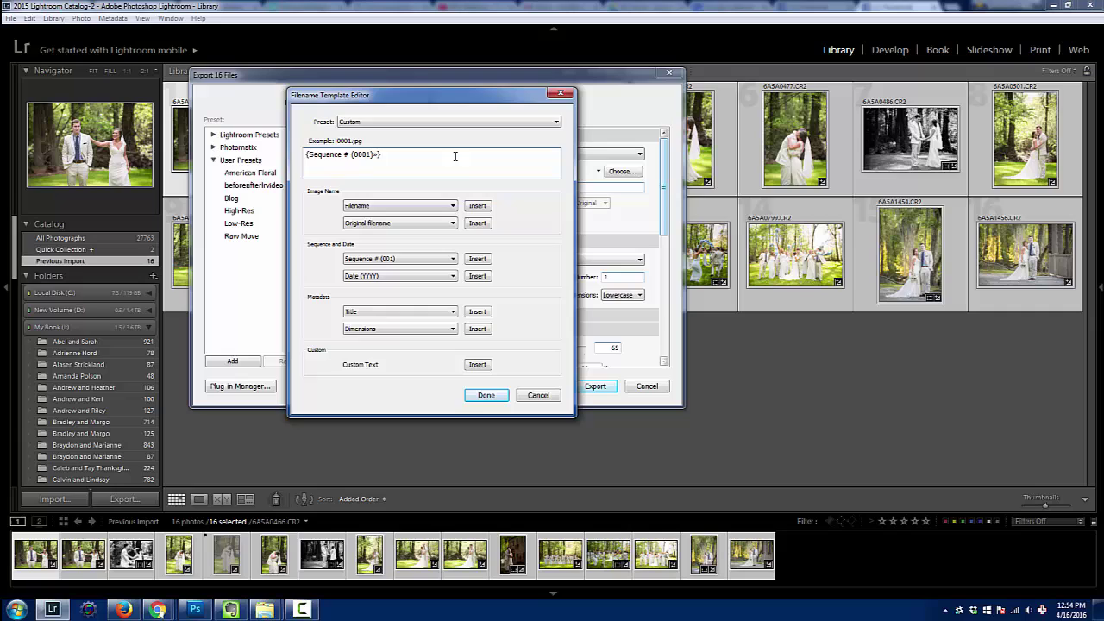
pyautogui.press('BackSpace')
pyautogui.write('wedding-photos')
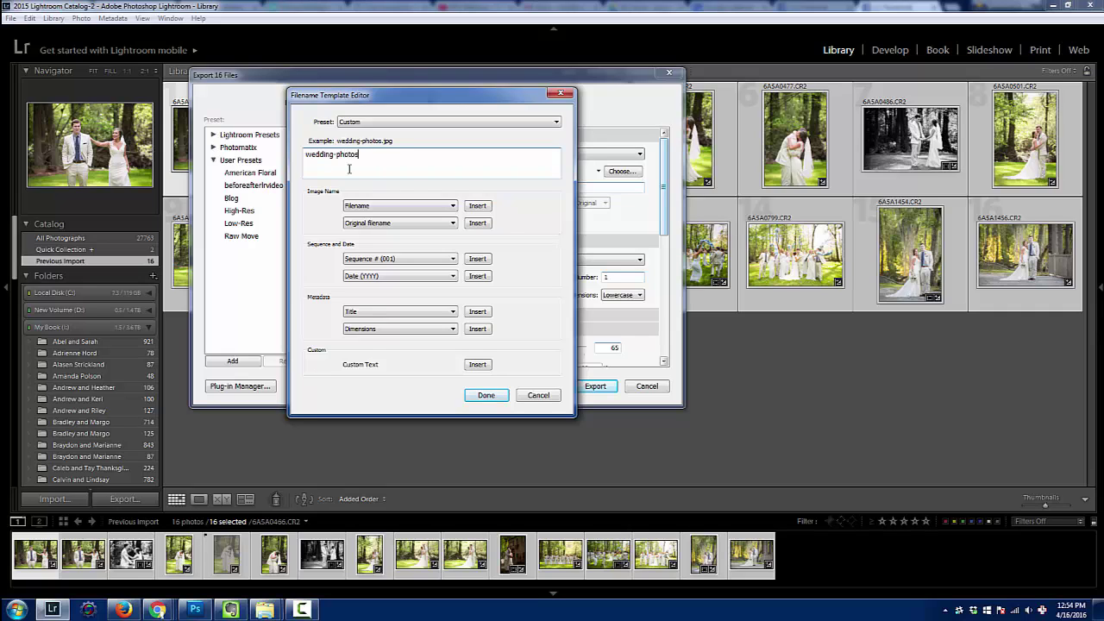
pyautogui.write('-adams-pond-ellis-')
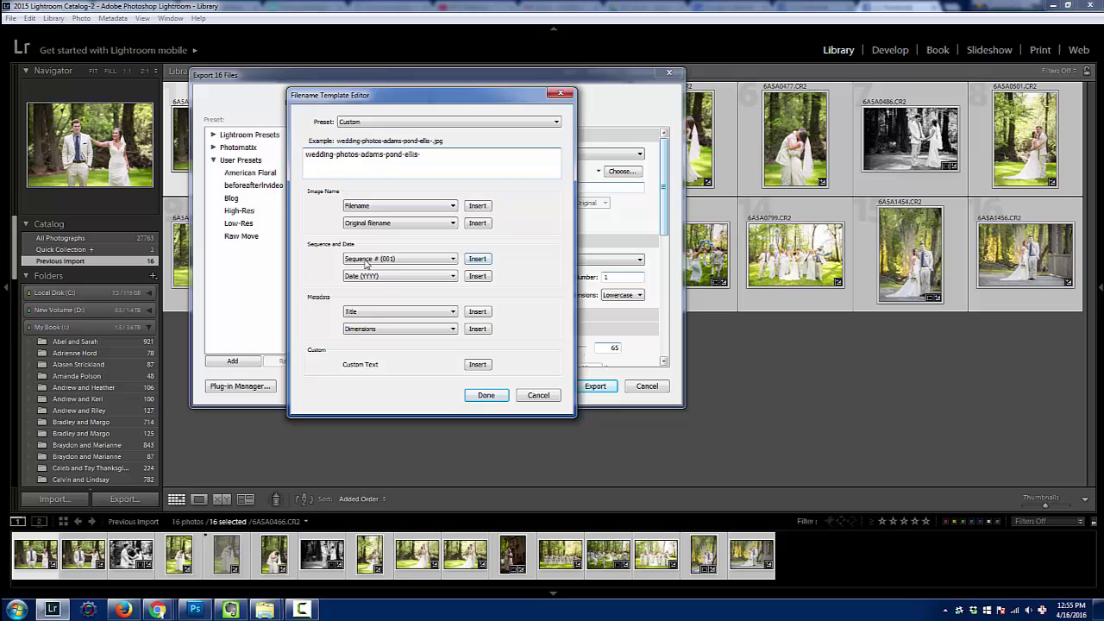
pyautogui.click(479, 259)
pyautogui.click(488, 395)
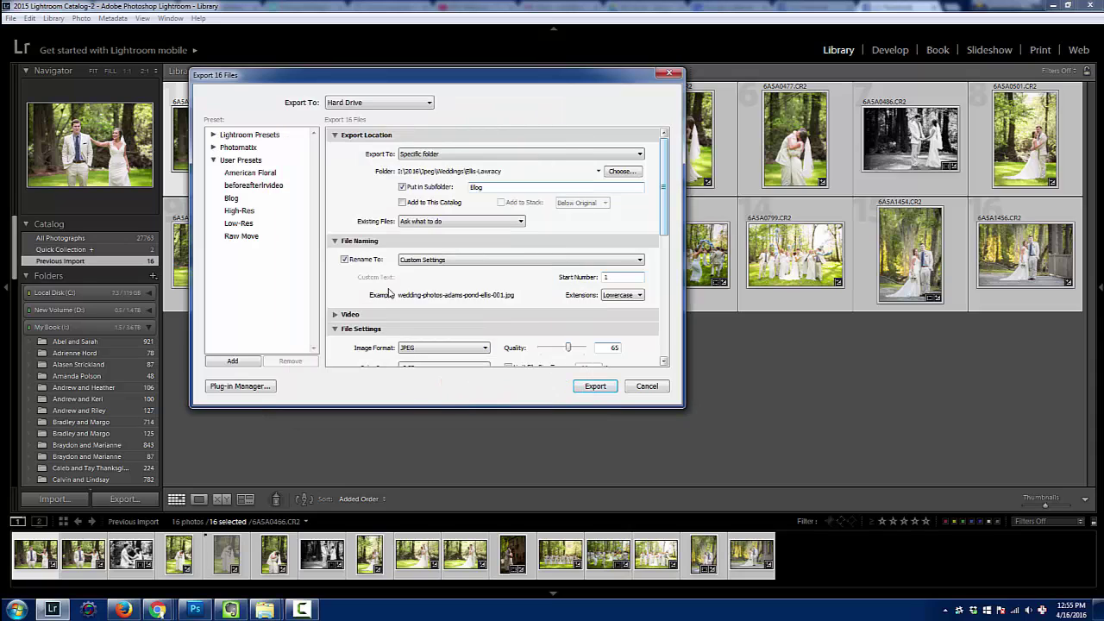
# Start the export of the 16 photos from the Export 16 Files dialog
pyautogui.scroll(-10, 522, 310)
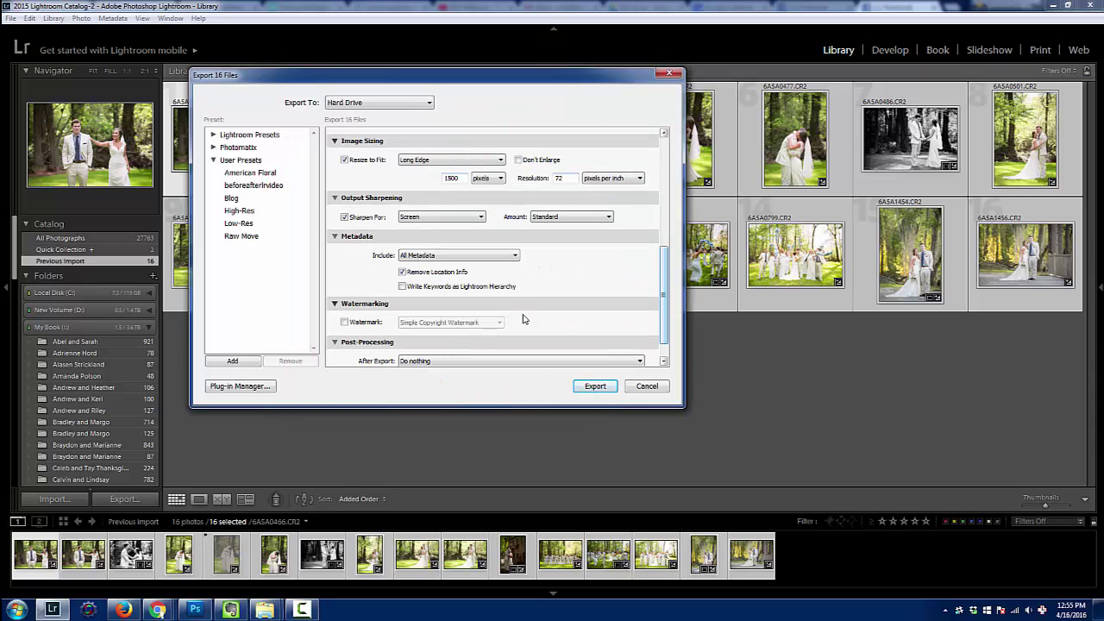
pyautogui.click(594, 386)
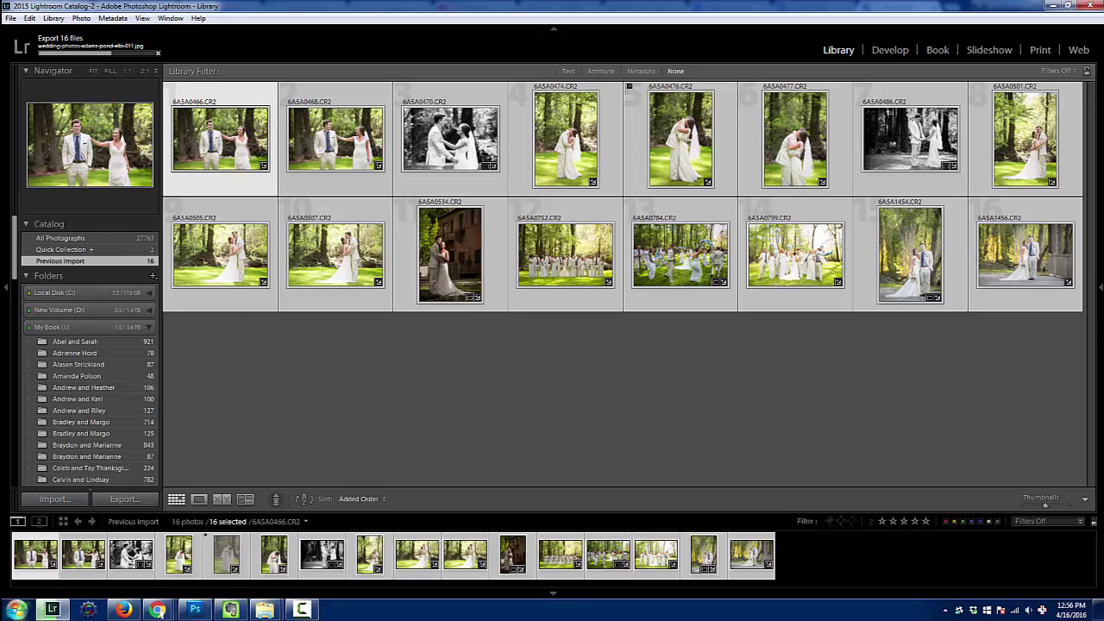
pyautogui.click(17, 609)
pyautogui.click(857, 306)
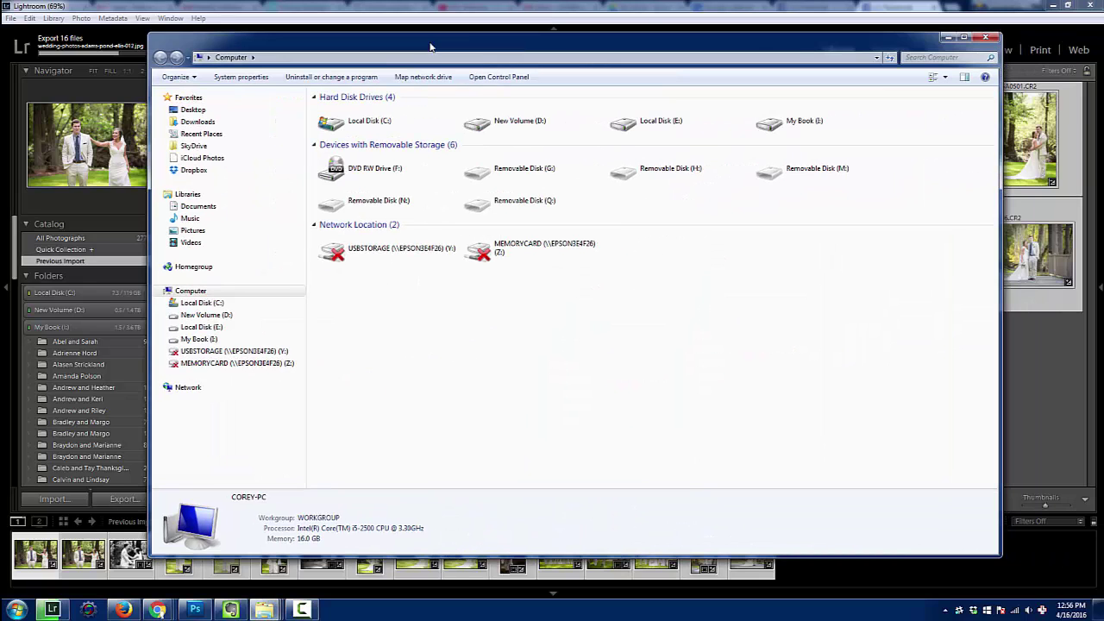
pyautogui.doubleClick(806, 120)
pyautogui.doubleClick(350, 122)
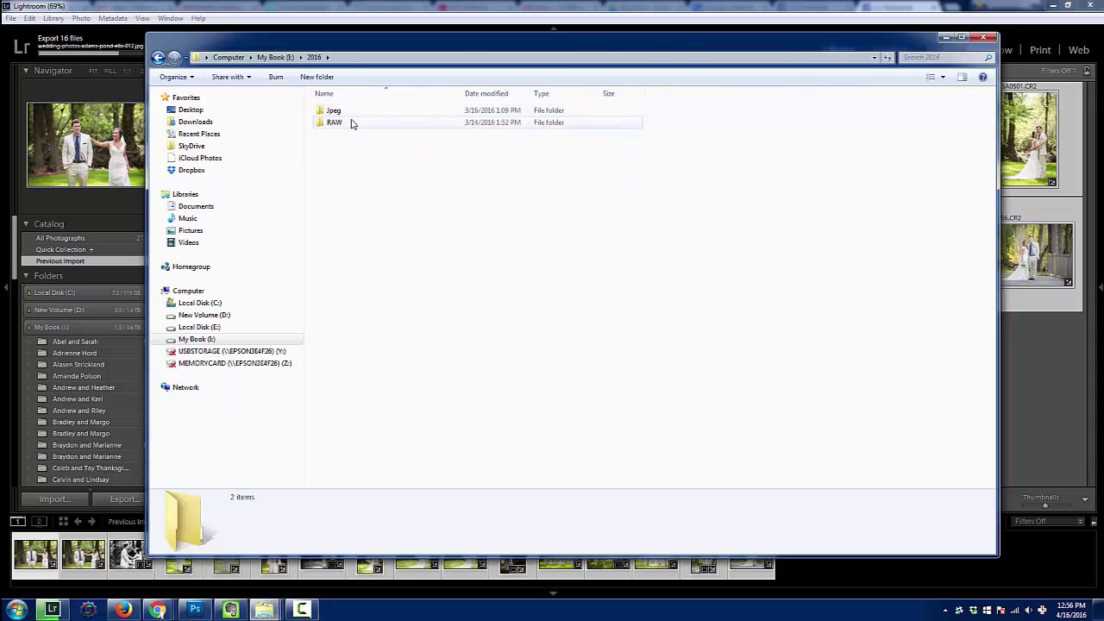
pyautogui.doubleClick(347, 112)
pyautogui.doubleClick(355, 184)
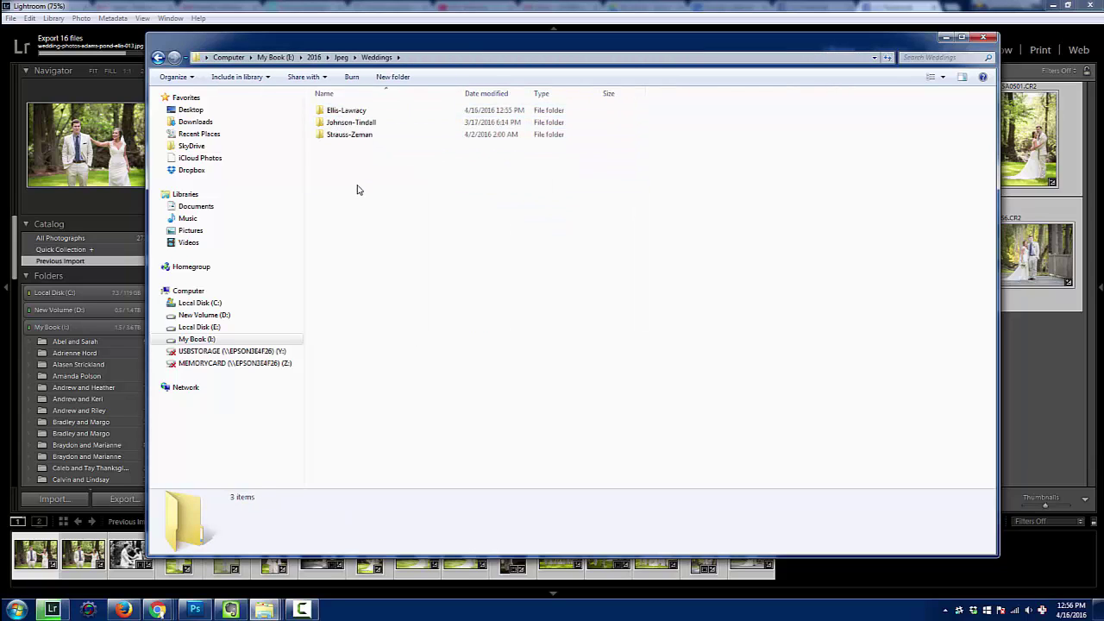
pyautogui.doubleClick(358, 123)
pyautogui.doubleClick(353, 114)
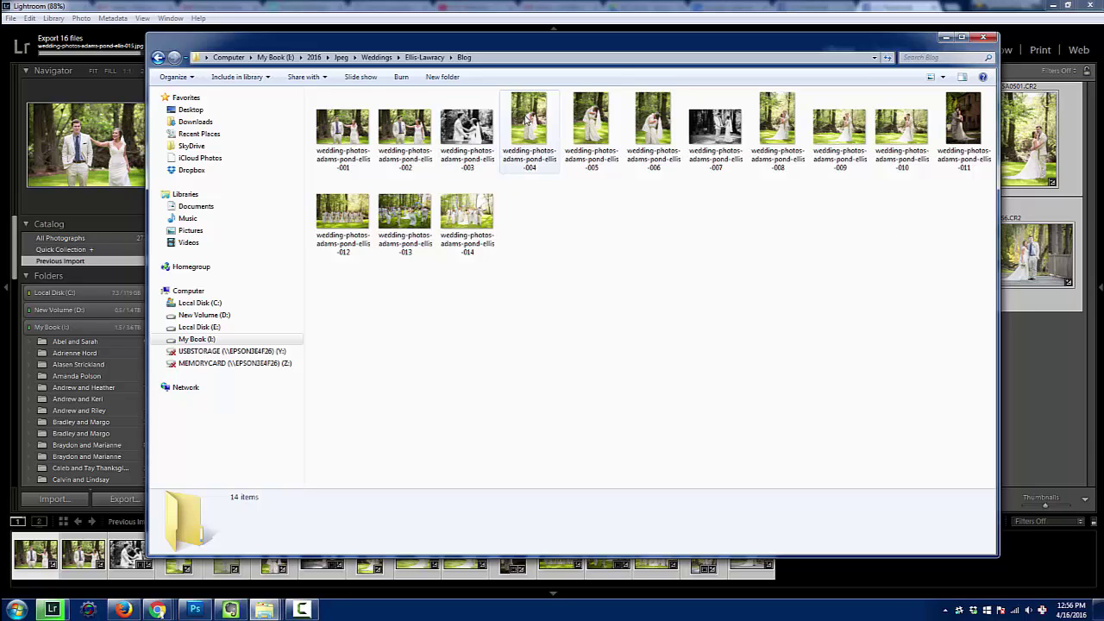
# Select photo 004, cancelling the accidental rename of its filename
pyautogui.click(532, 156)
pyautogui.click(532, 155)
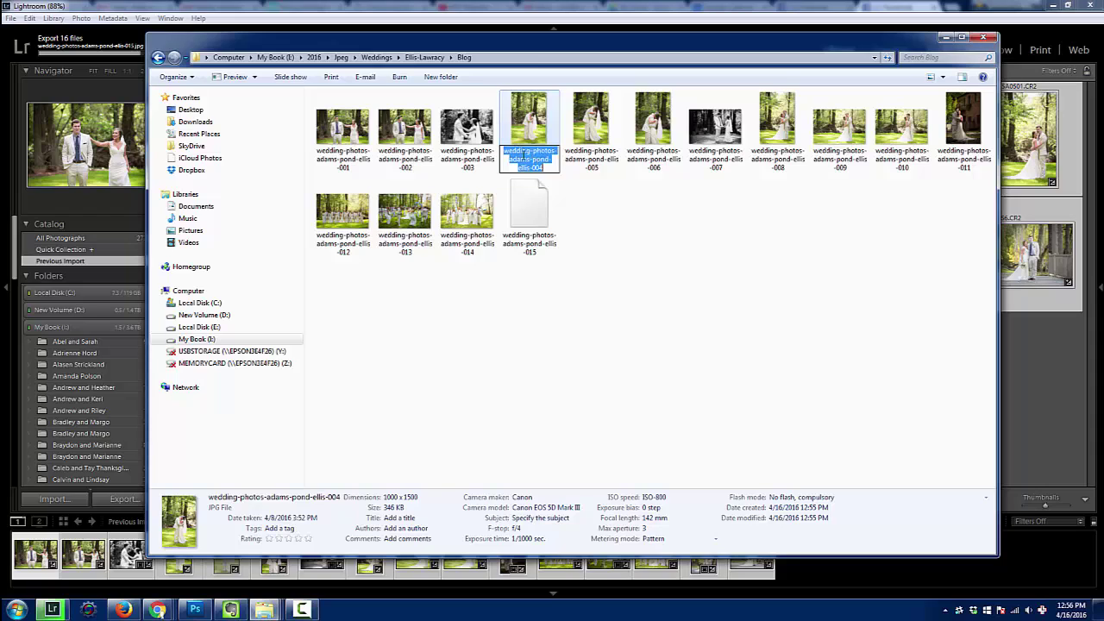
pyautogui.click(522, 158)
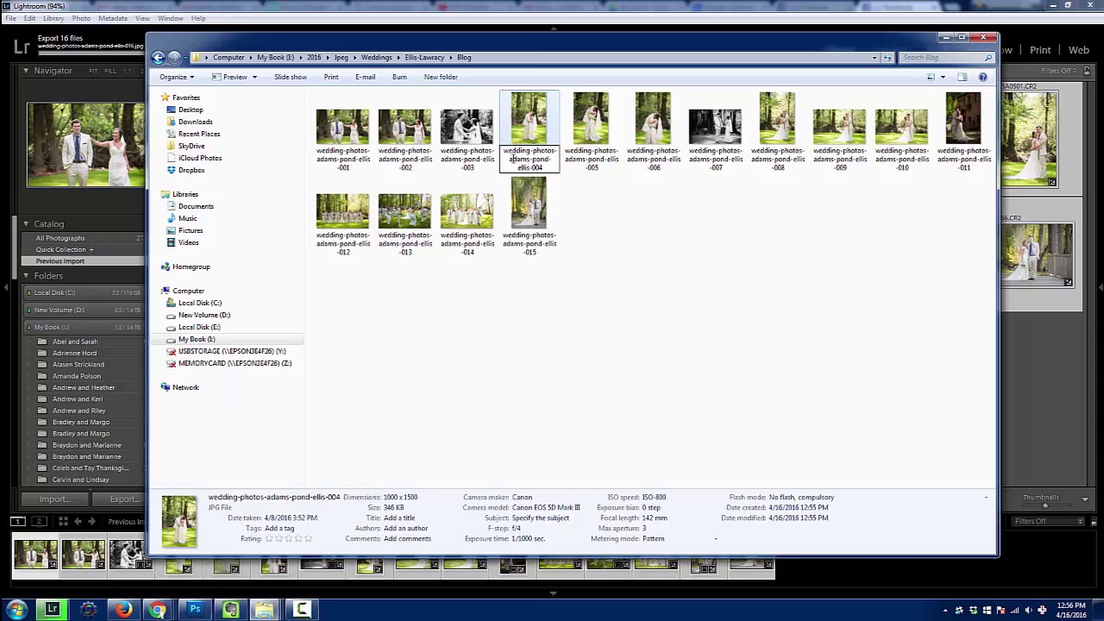
pyautogui.moveTo(507, 153); pyautogui.dragTo(546, 165)
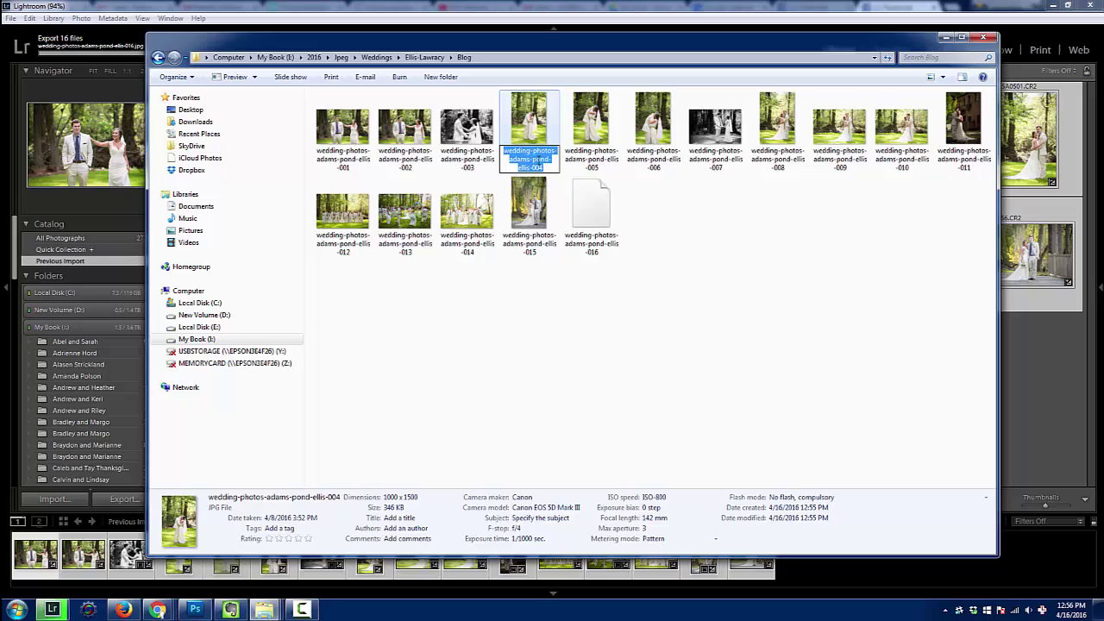
pyautogui.press('Return')
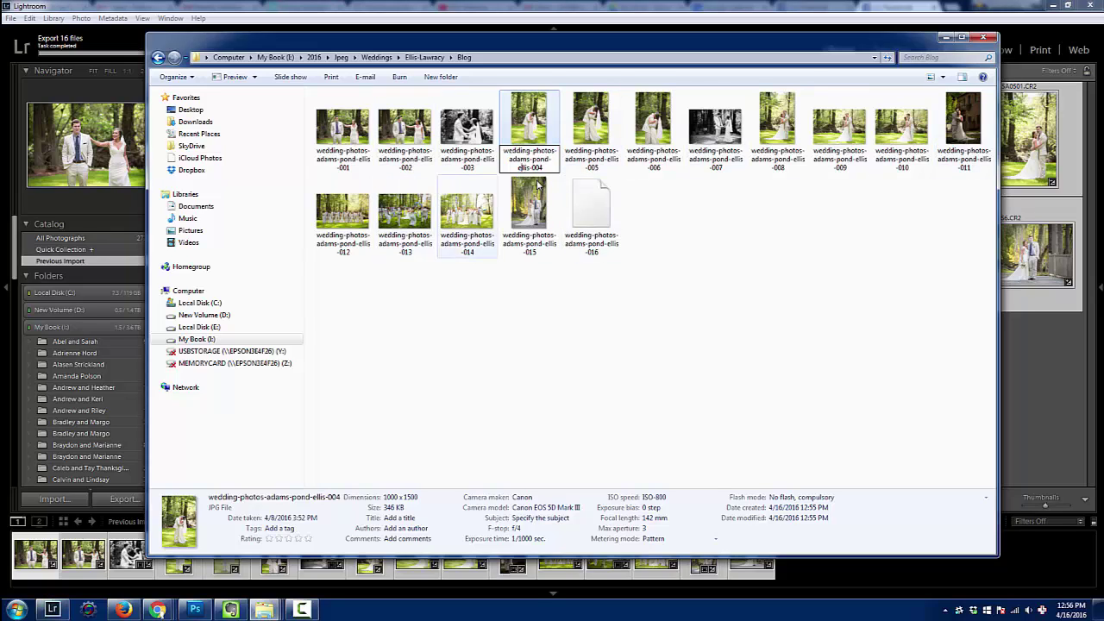
# Select wedding-photos-adams-pond-ellis-016 to check its 1500 × 1000 dimensions in the details pane
pyautogui.click(446, 345)
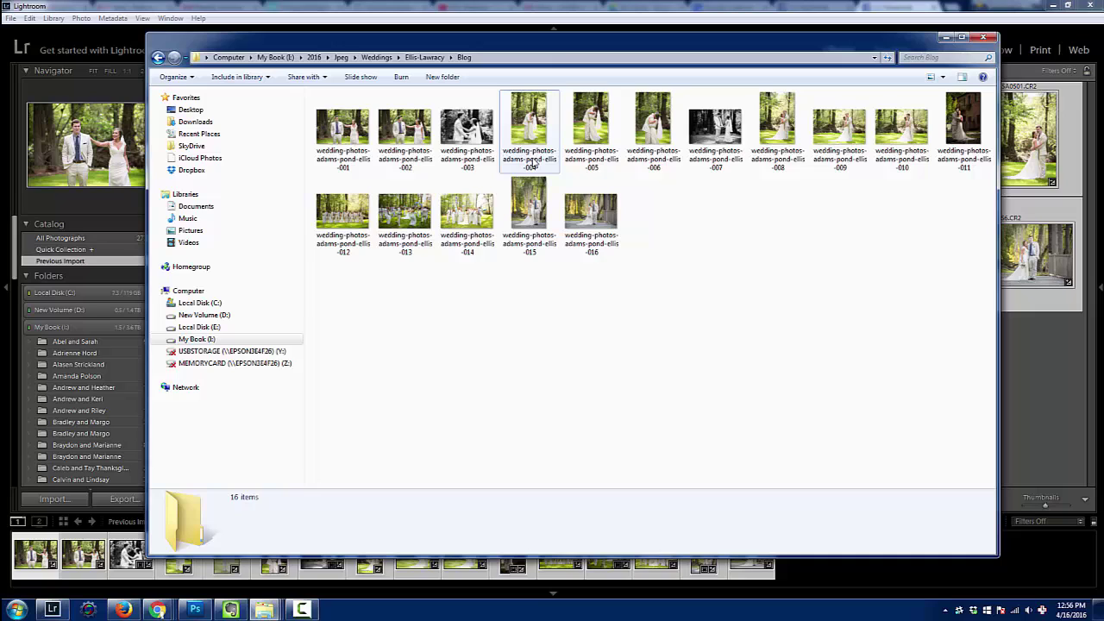
pyautogui.click(530, 228)
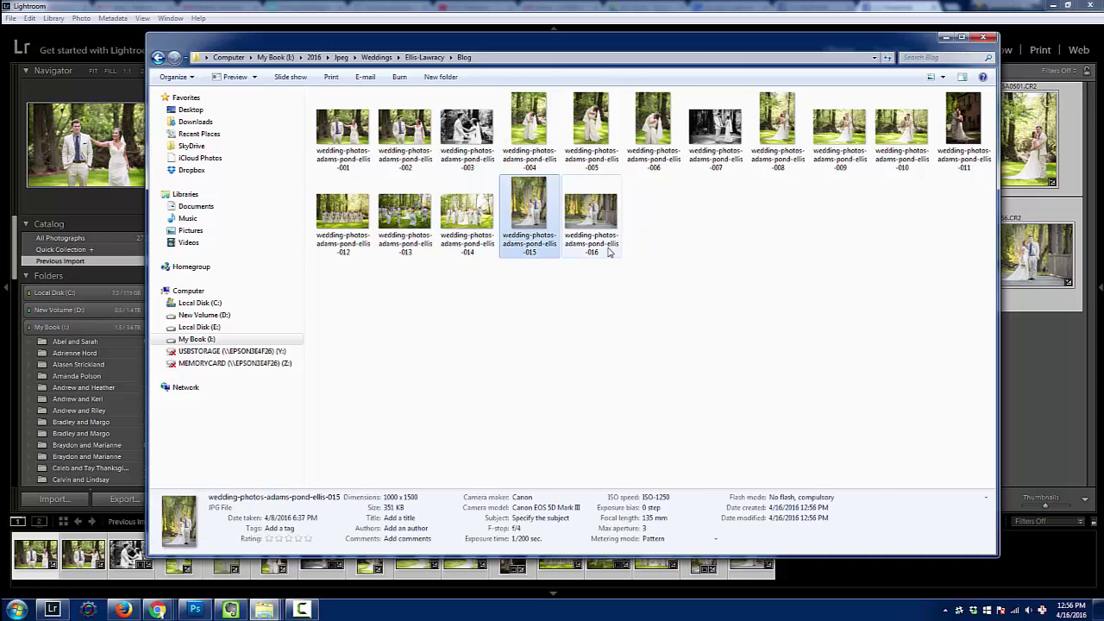
pyautogui.click(605, 246)
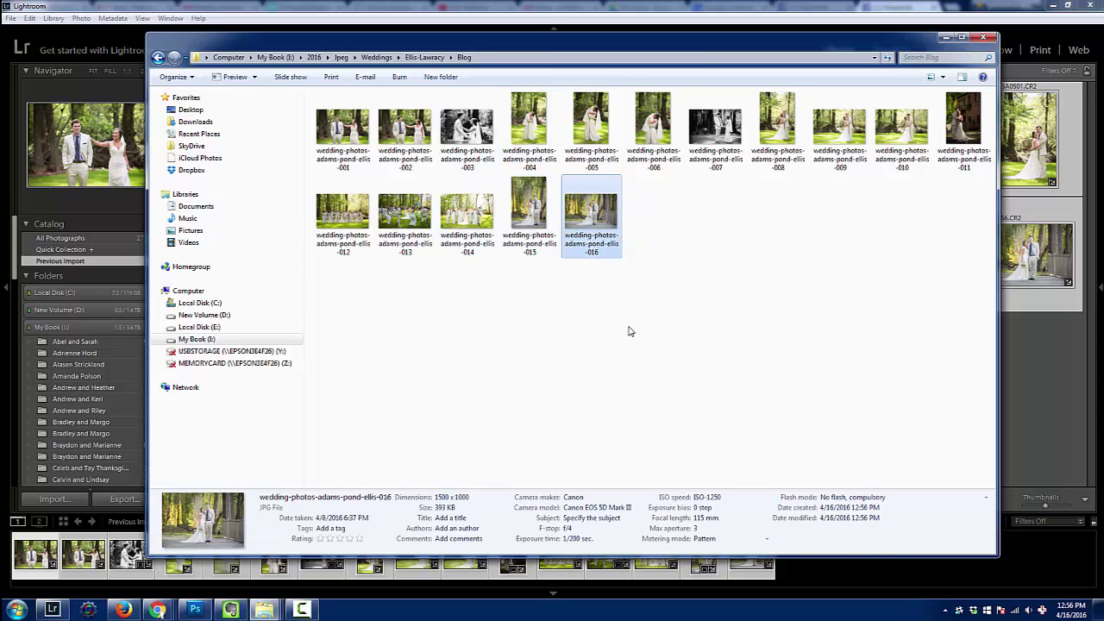